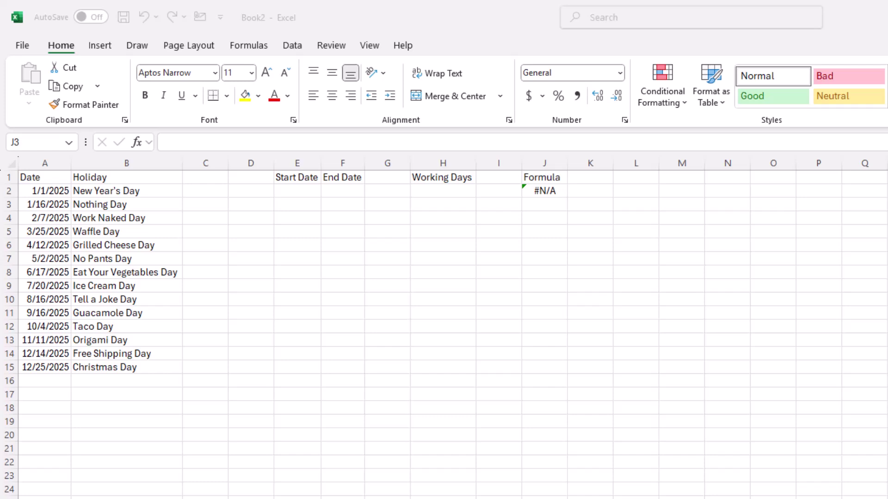
Step: Enter 1/1 as the start date in E2 and 1/31 as the end date in F2
left_click(296, 191)
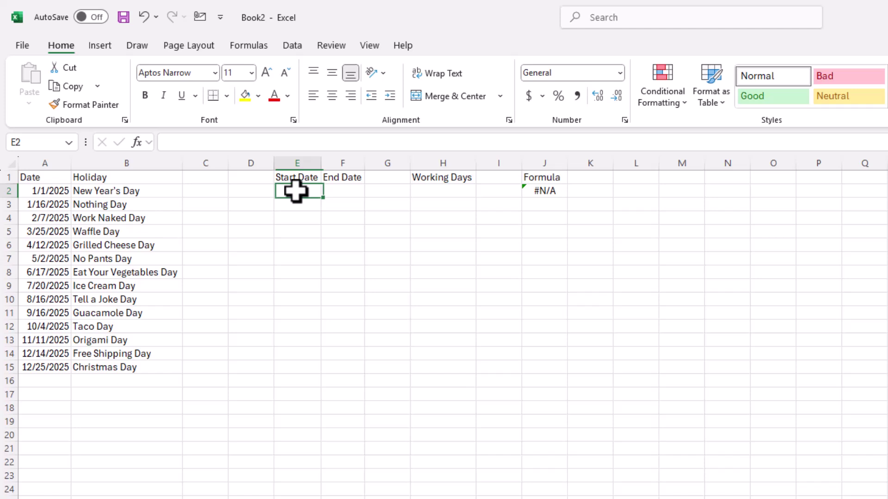
type("1/1")
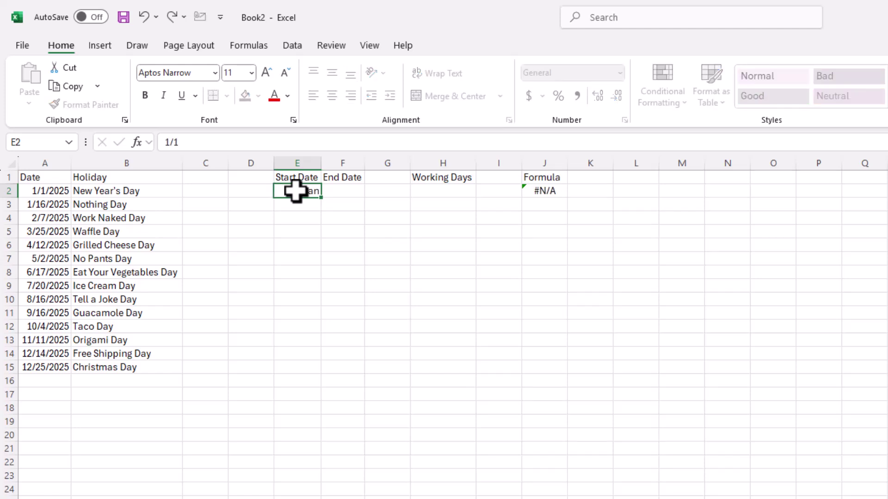
key("Tab")
type("1/")
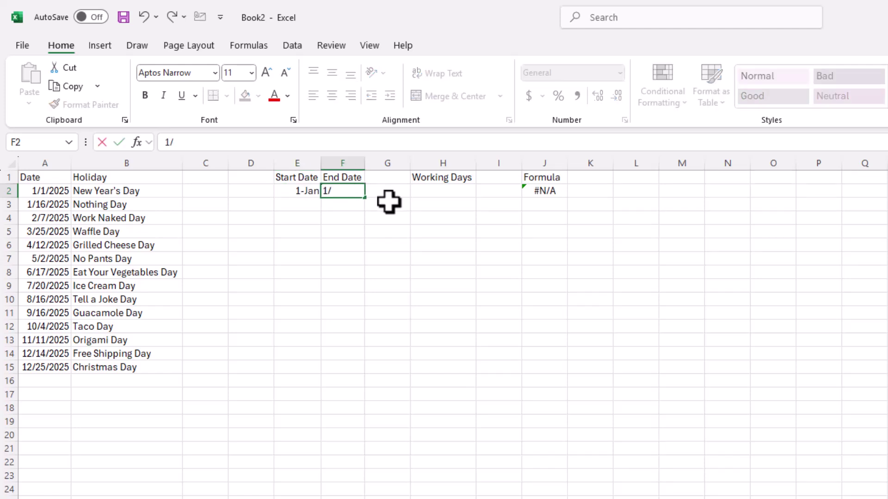
type("31")
key("Tab")
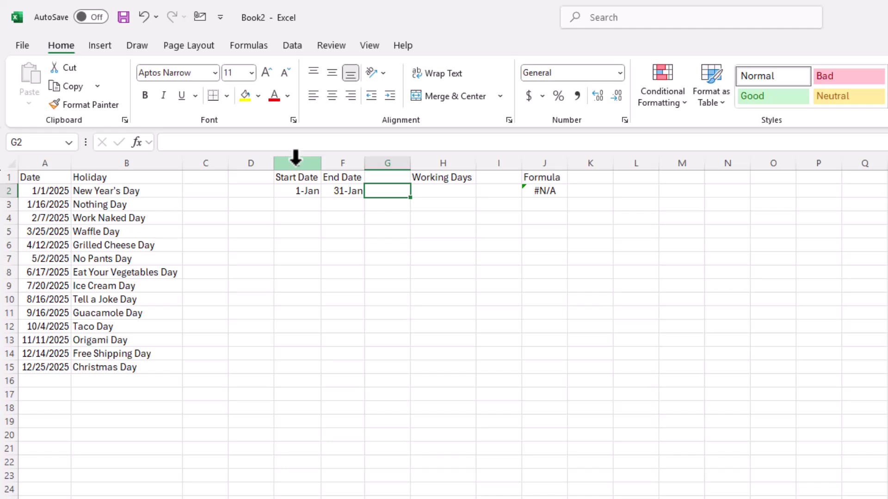
Step: Format the Start Date and End Date columns E:F as Short Date
left_click_drag(297, 158, 344, 160)
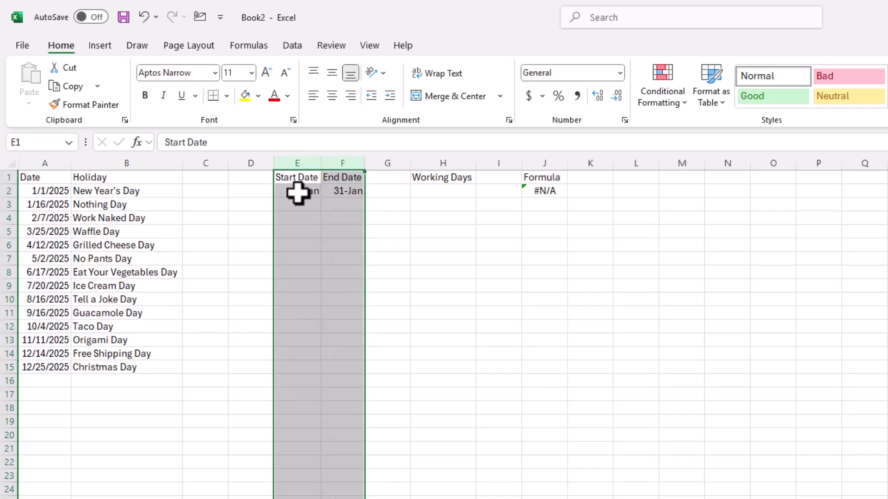
left_click(619, 73)
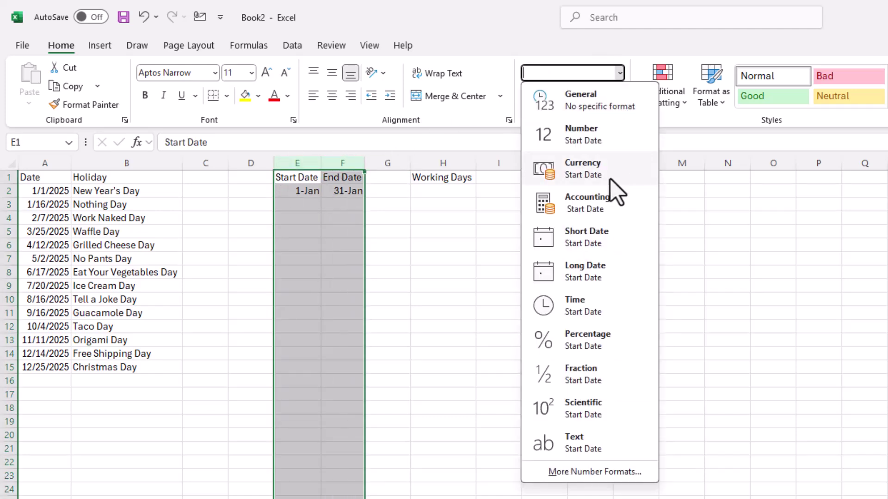
left_click(604, 249)
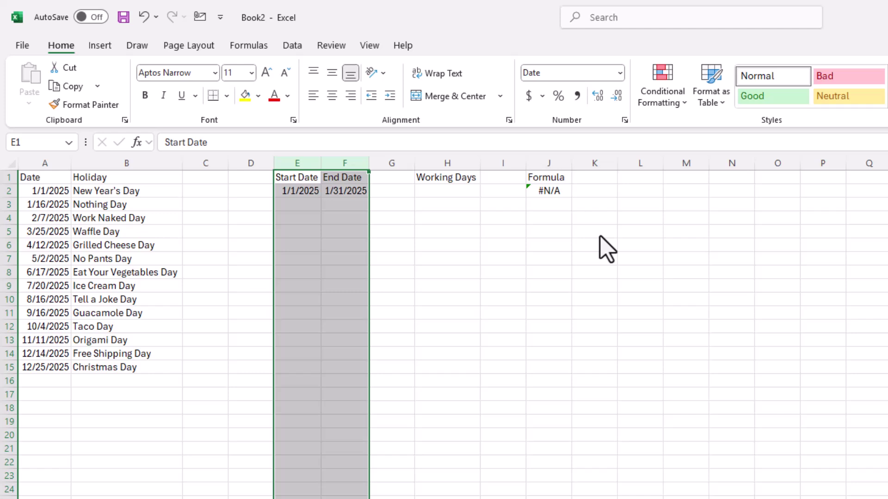
Step: Enter =NETWORKDAYS.INTL(E2,F2,,A2:A15) in H2, returning 21 working days
left_click(456, 190)
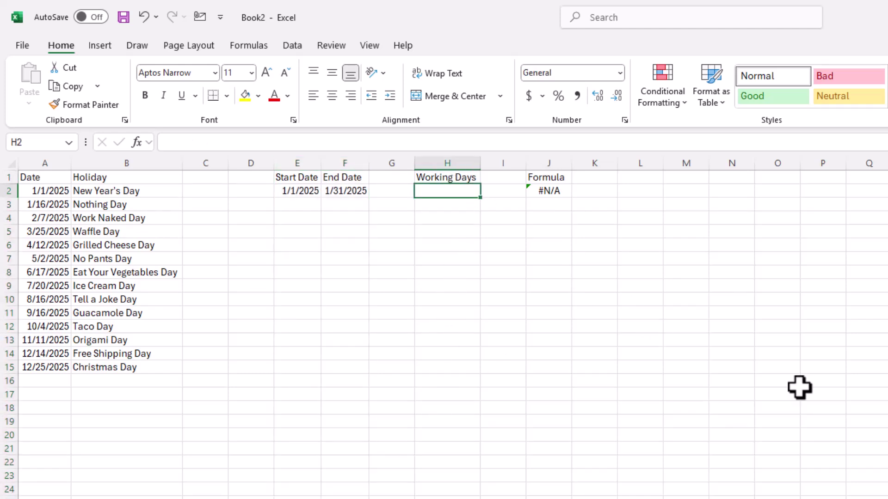
type("=net")
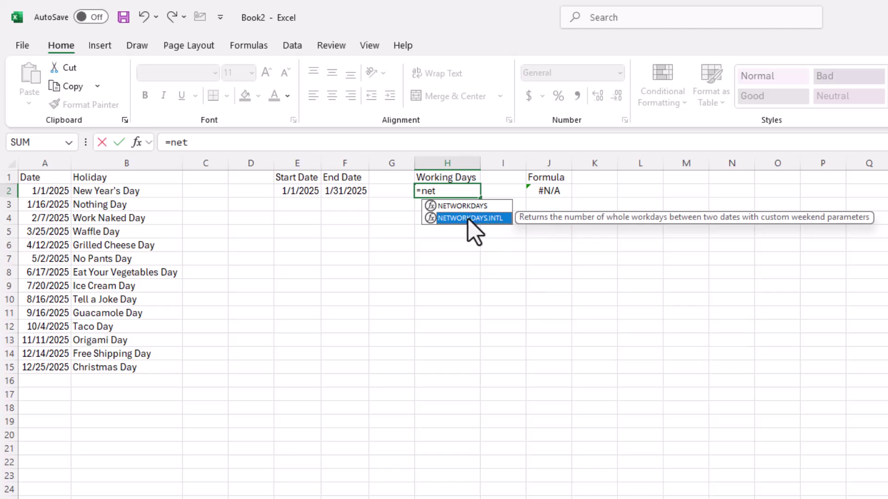
double_click(468, 218)
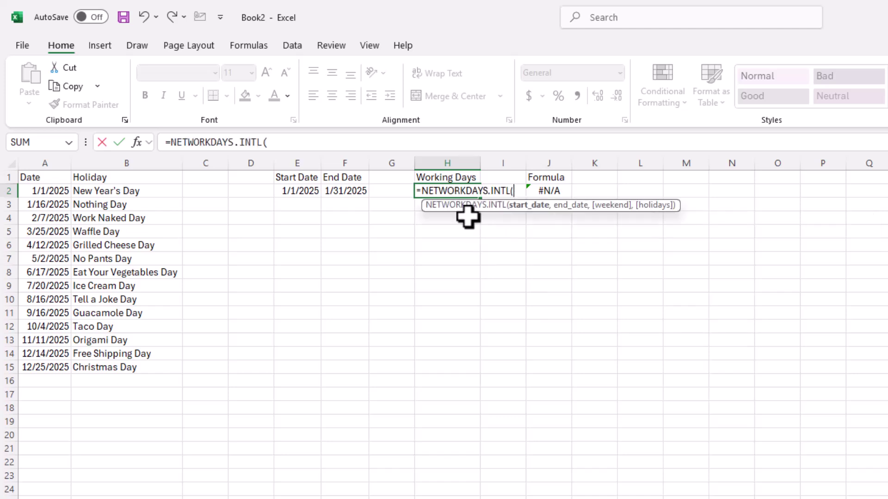
left_click(298, 191)
type(",")
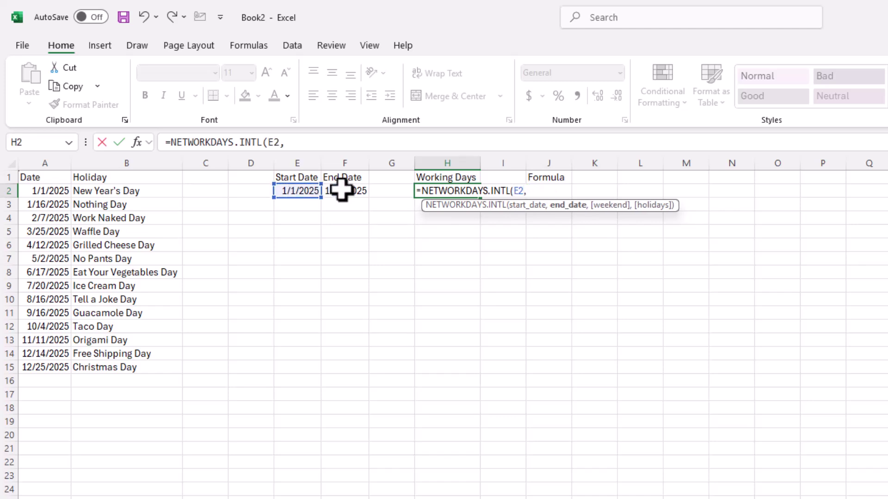
left_click(343, 191)
type(",")
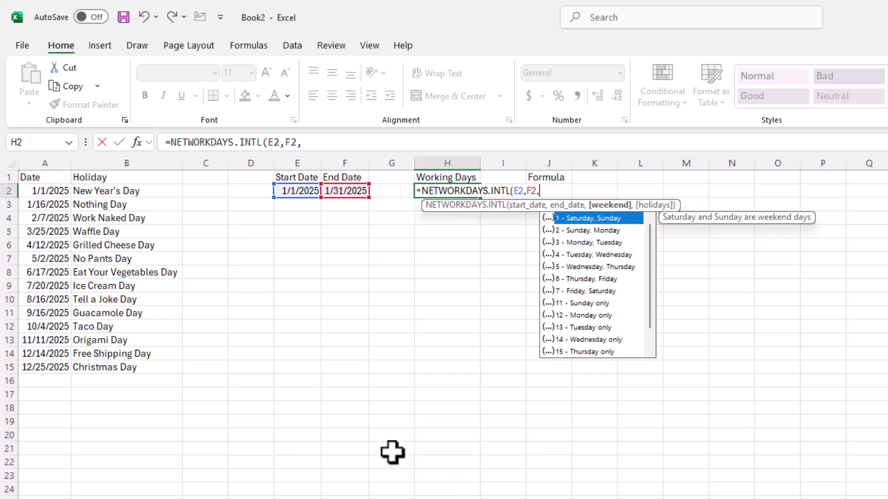
type(",")
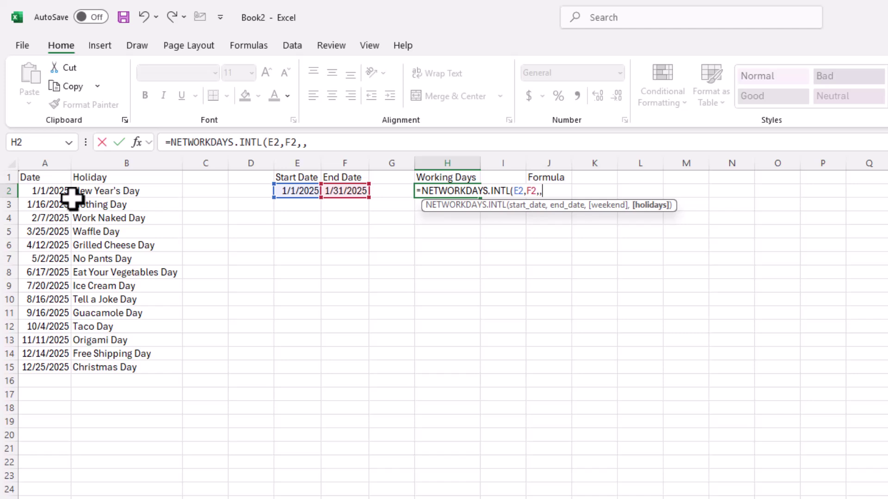
left_click_drag(52, 190, 48, 369)
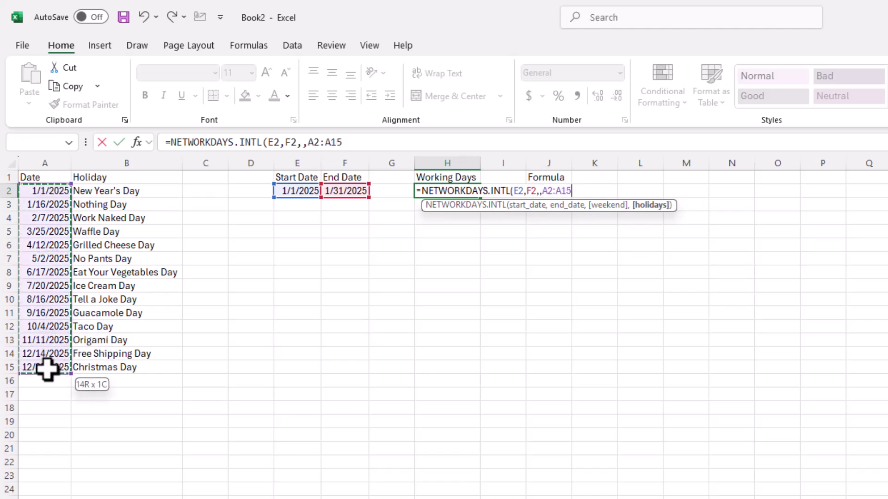
key("Return")
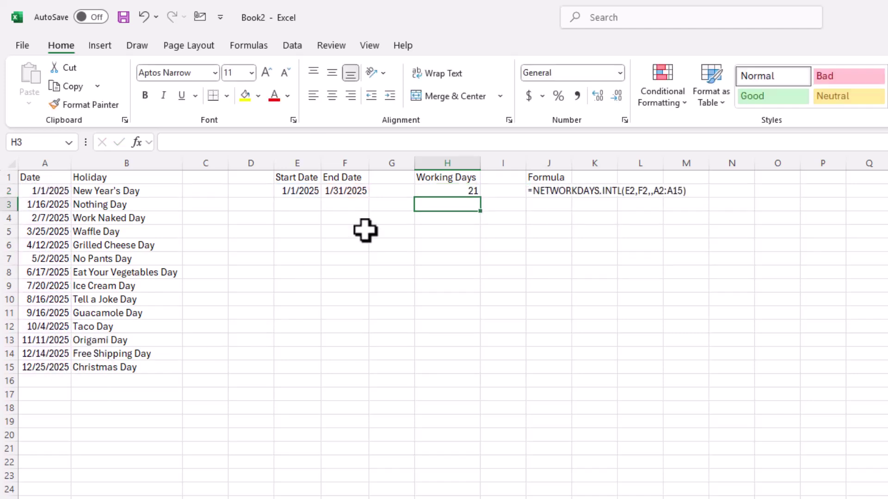
key("Up")
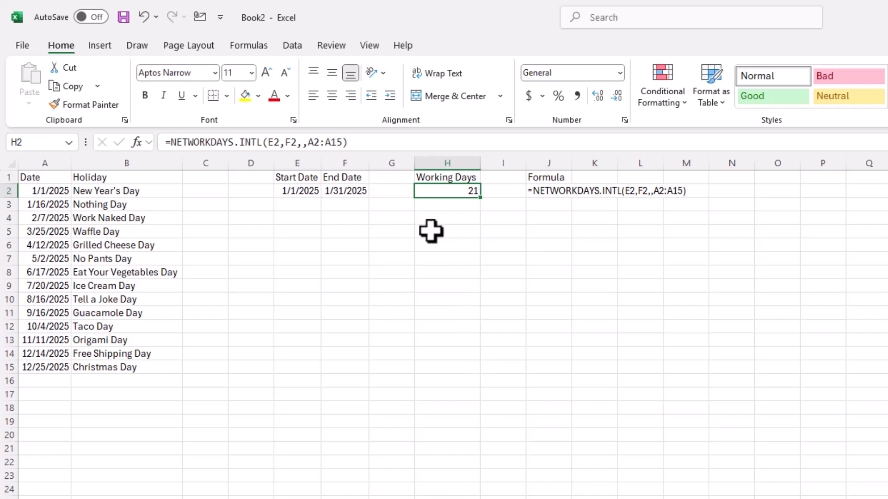
Step: Enter =NETWORKDAYS(E2,F2,A2:A15) in H5, returning 21 to compare with H2
left_click(445, 233)
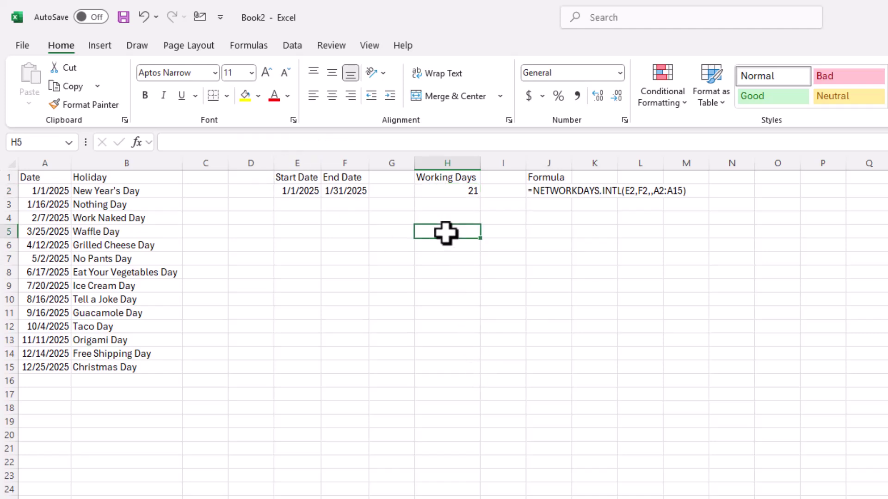
type("=net")
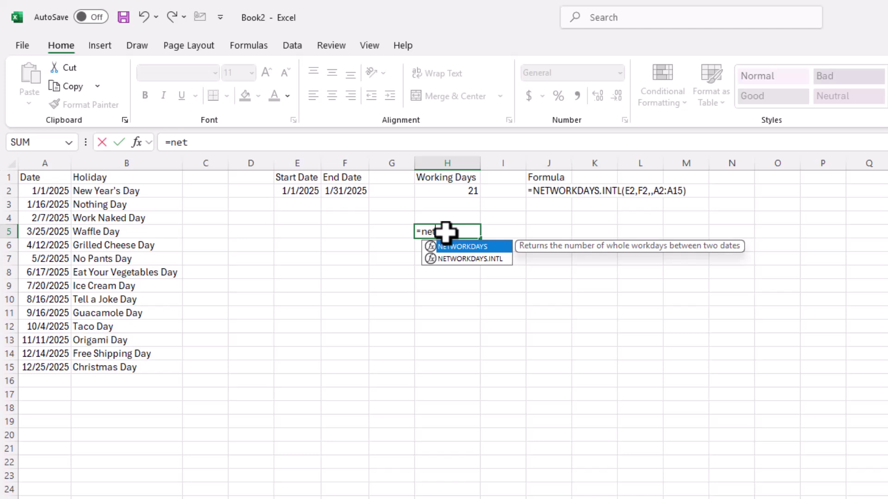
key("Tab")
left_click(289, 190)
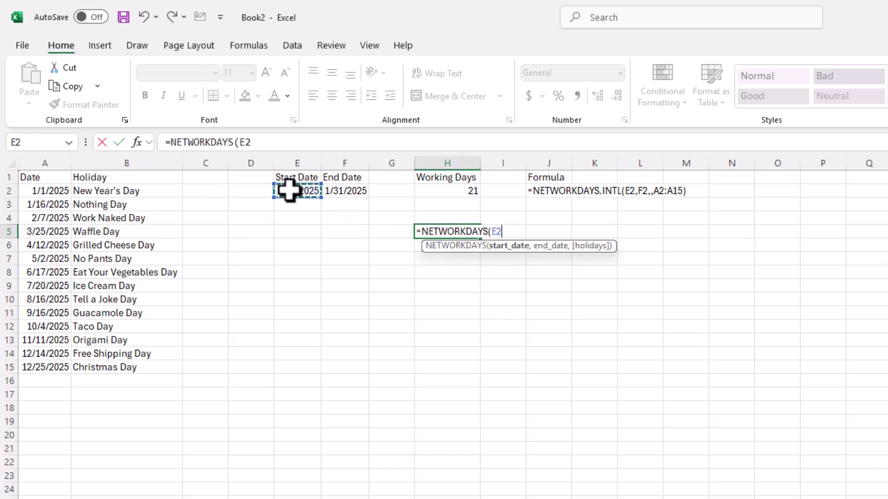
type(",")
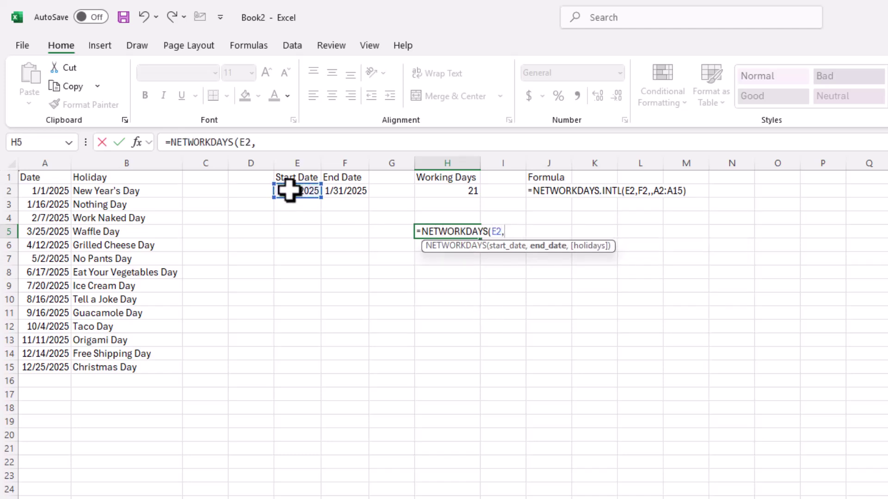
left_click(353, 192)
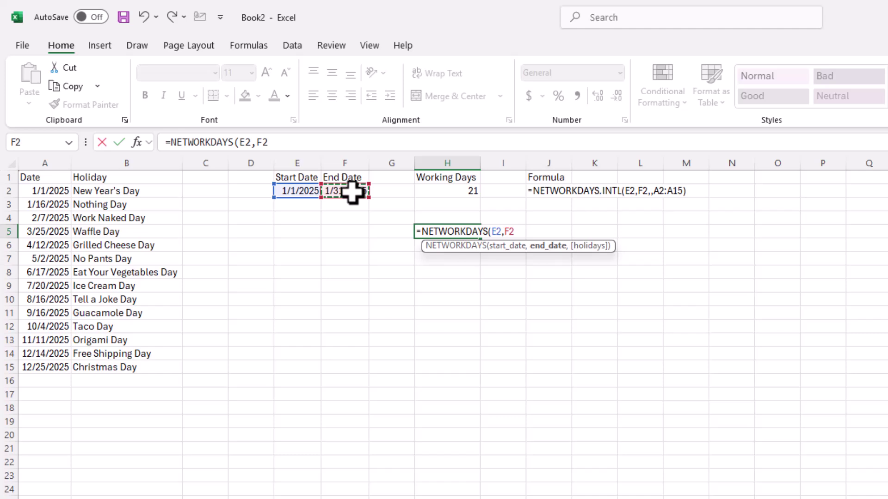
type(",")
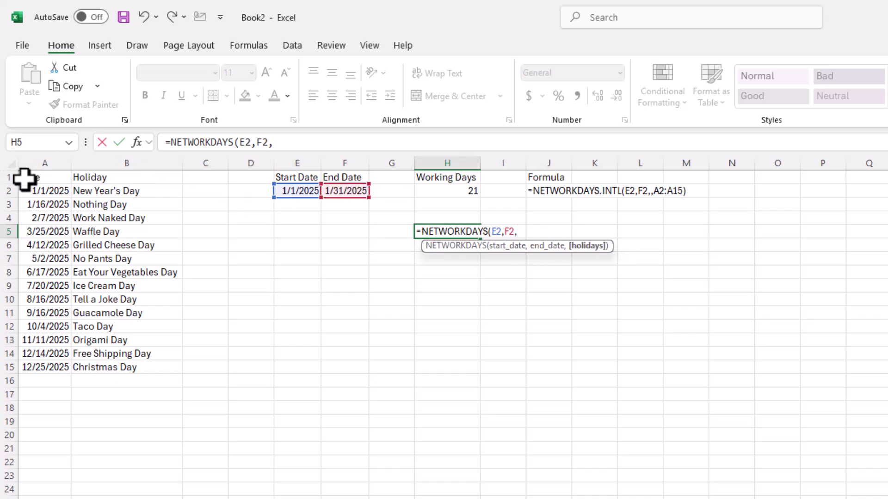
left_click_drag(37, 188, 50, 367)
key("Return")
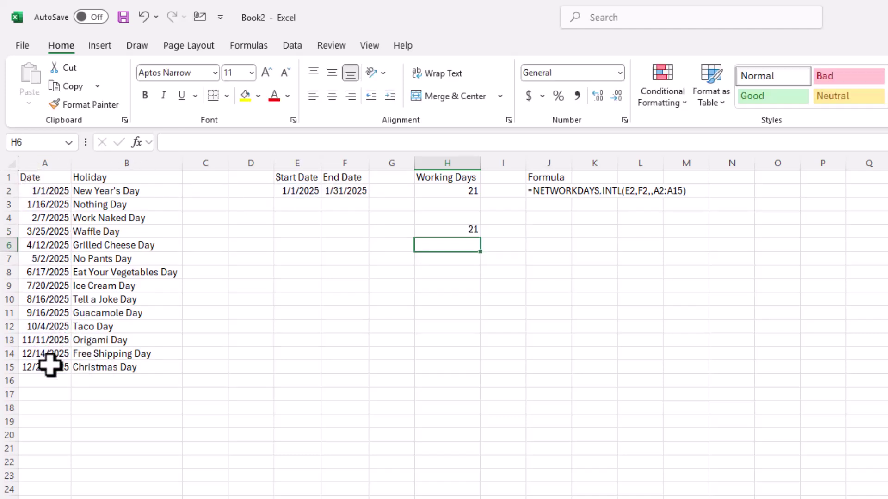
key("Up")
key("Up")
key("Up")
key("Up")
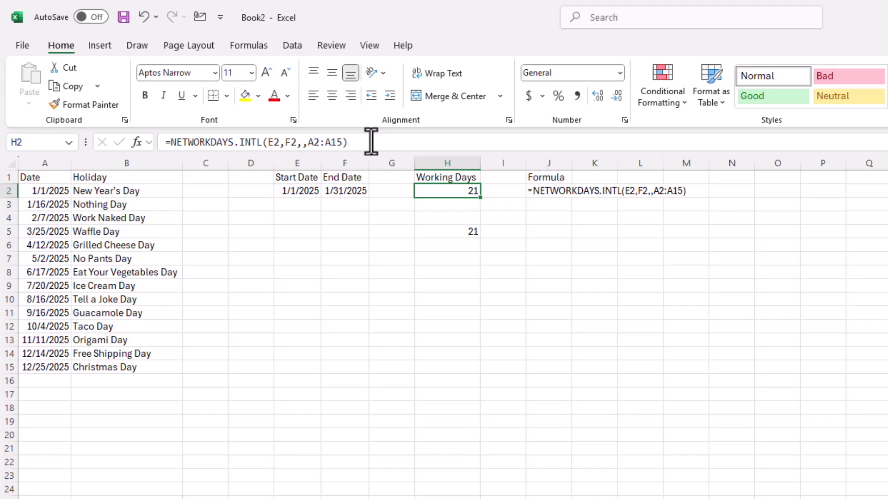
left_click_drag(309, 142, 381, 141)
Step: Rewrite H2 as =NETWORKDAYS.INTL(E2,F2,11,A2:A15) so only Sunday is weekend, giving 25
key("BackSpace")
key("BackSpace")
key("BackSpace")
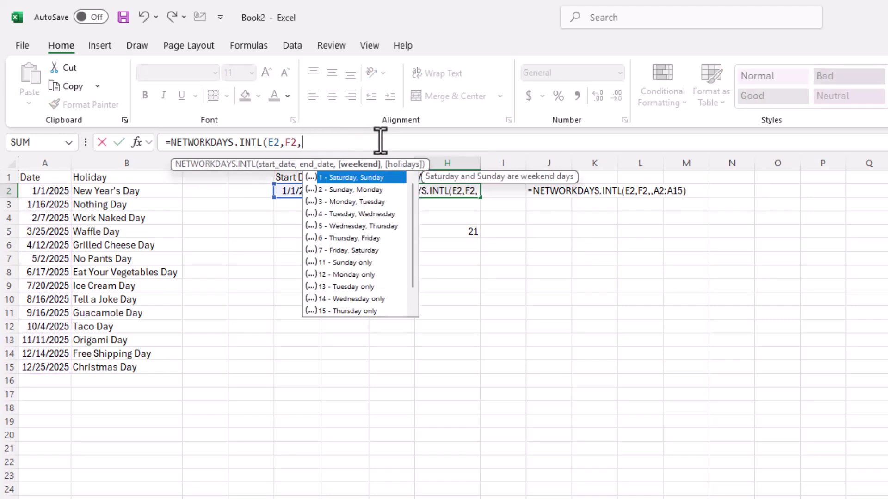
type(",")
key("Escape")
key("Escape")
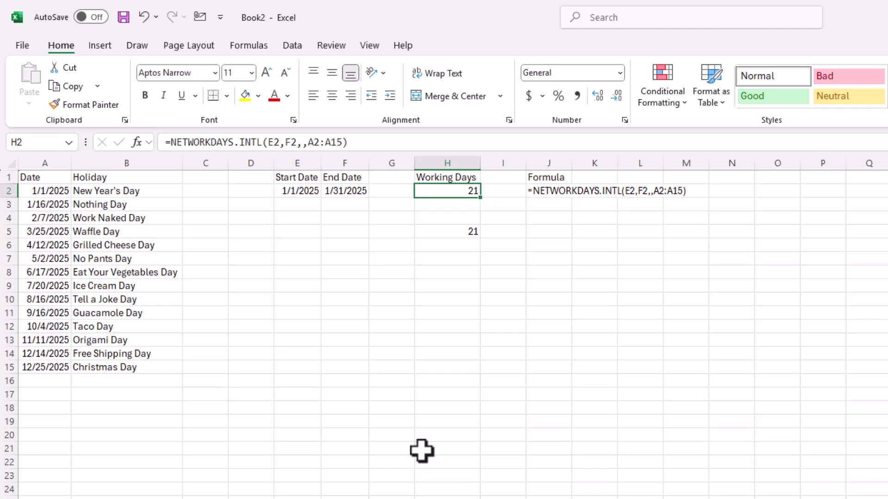
left_click_drag(303, 142, 410, 143)
key("BackSpace")
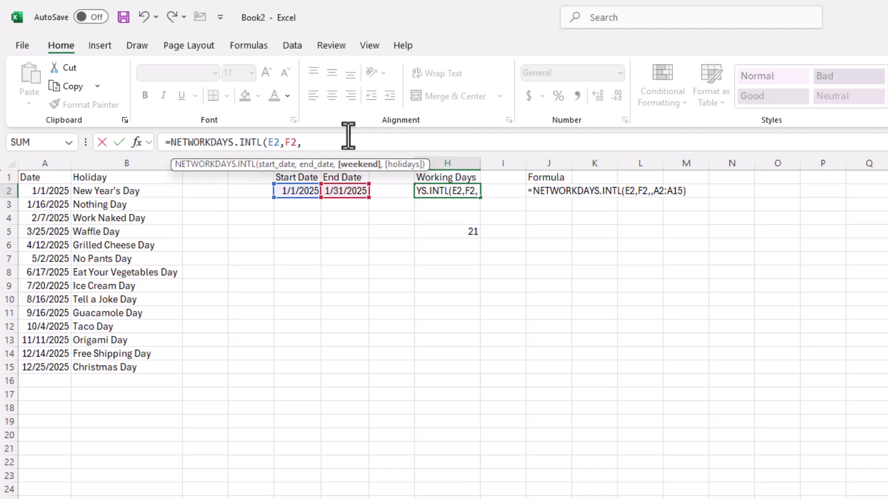
key("Left")
key("Right")
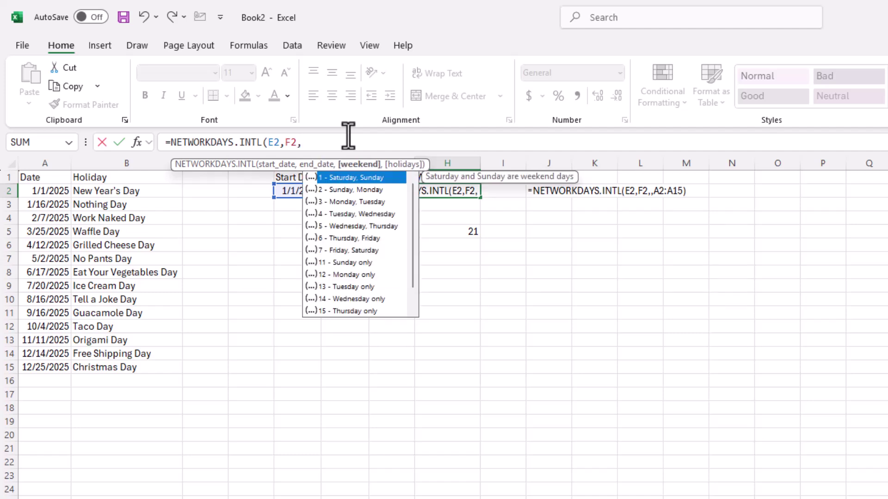
double_click(341, 262)
type(",")
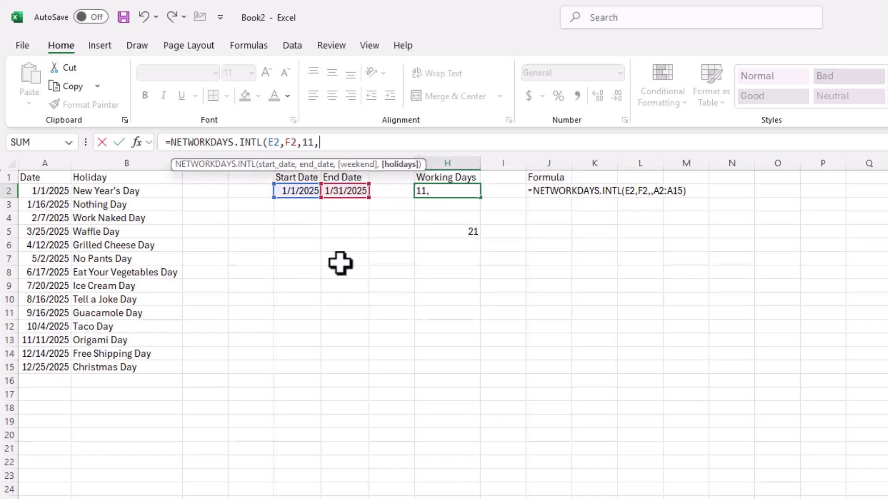
left_click_drag(41, 189, 56, 364)
key("Return")
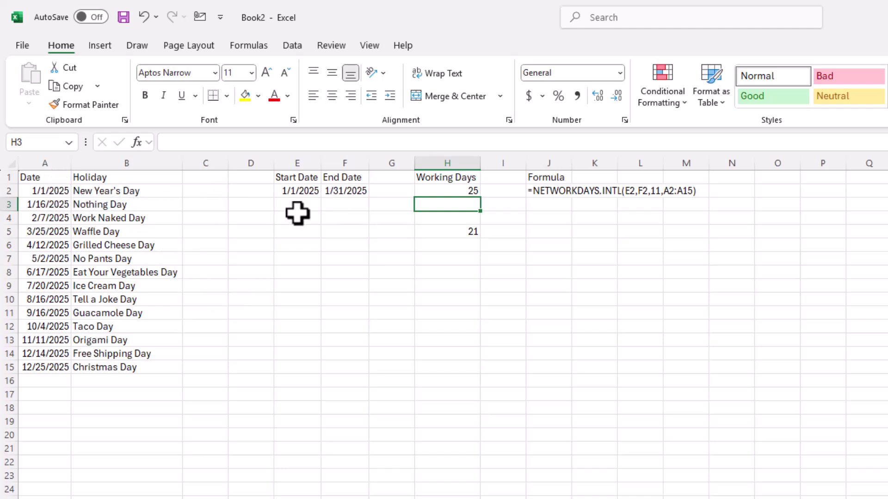
Step: Change the start date in E2 to 4/1/2025 and the end date in F2 to 4/30/2025
left_click_drag(297, 191, 345, 191)
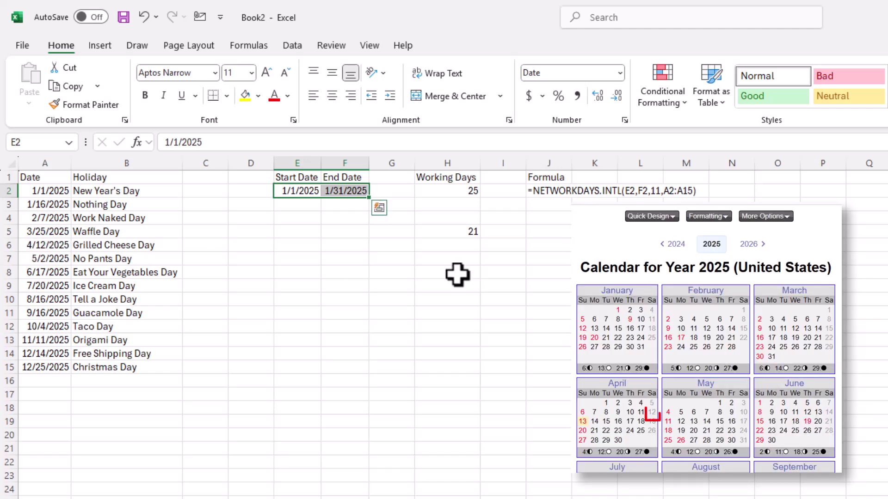
type("4/1")
key("Return")
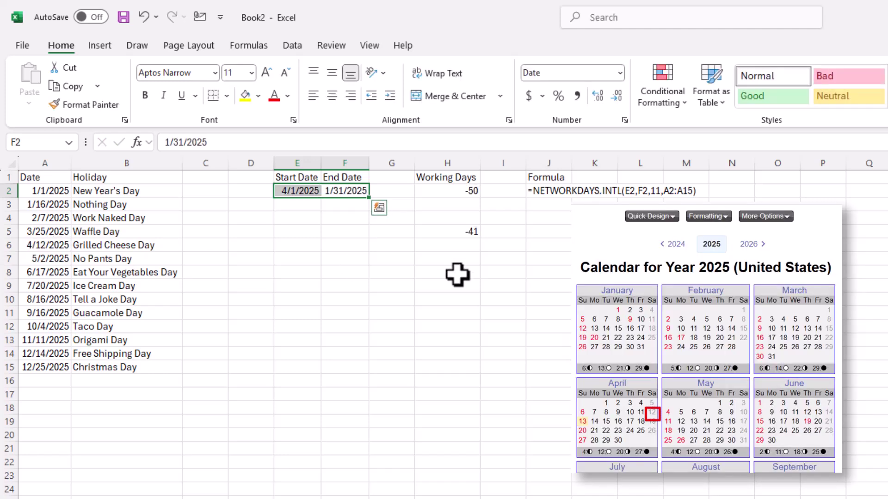
left_click(345, 190)
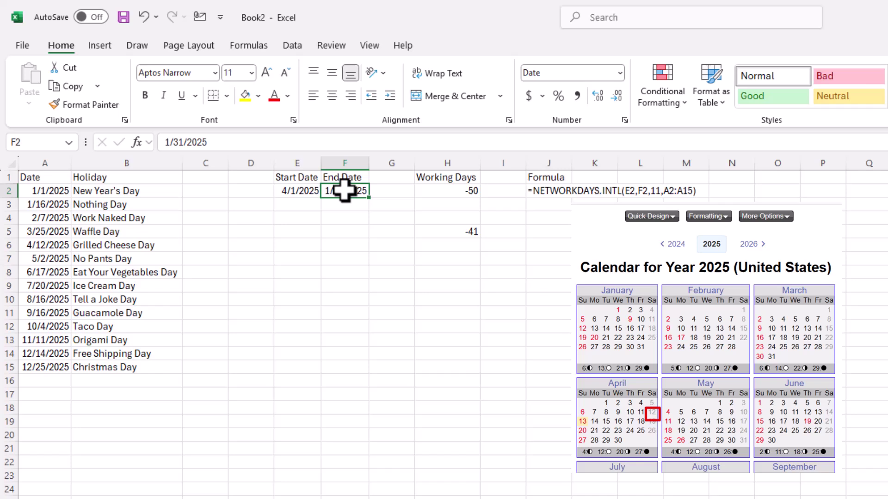
type("4/30")
key("Tab")
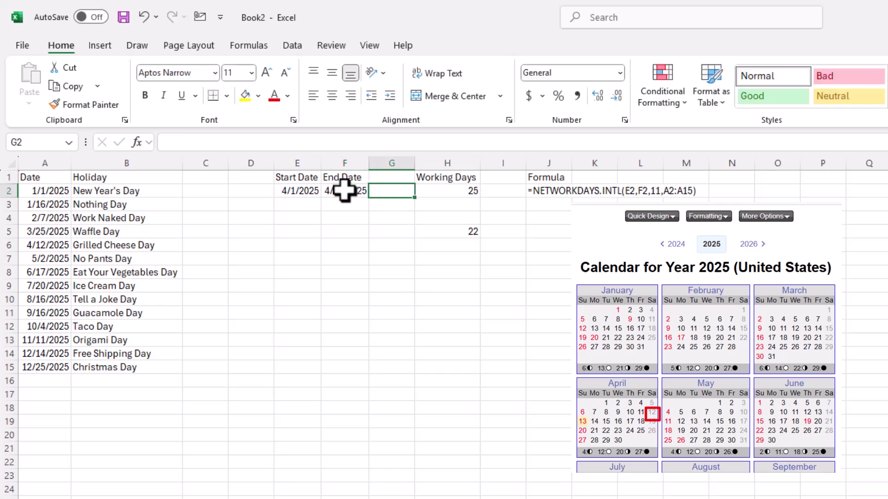
key("Tab")
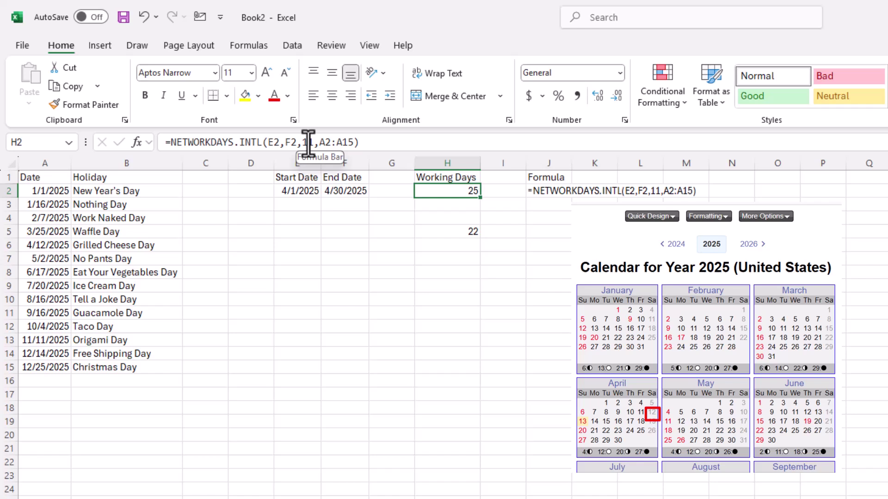
Step: Change H2's weekend code from 11 to 1 (Saturday–Sunday), giving 22 April working days
left_click_drag(309, 142, 313, 142)
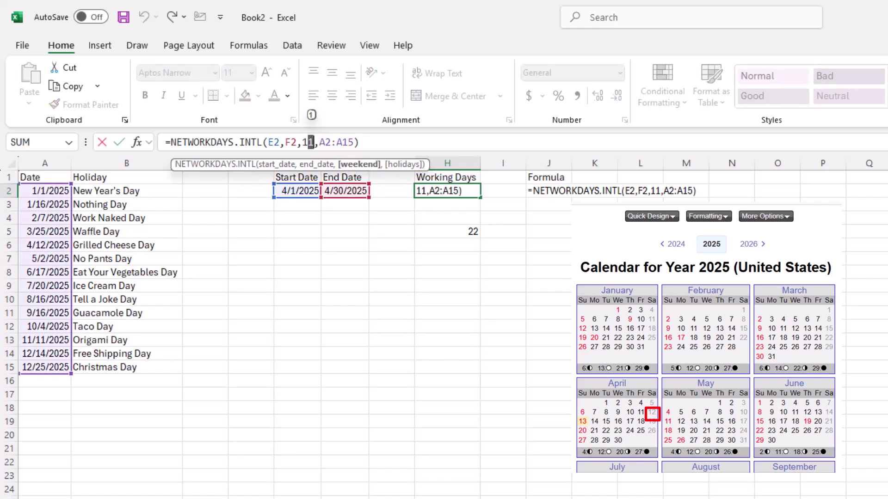
key("BackSpace")
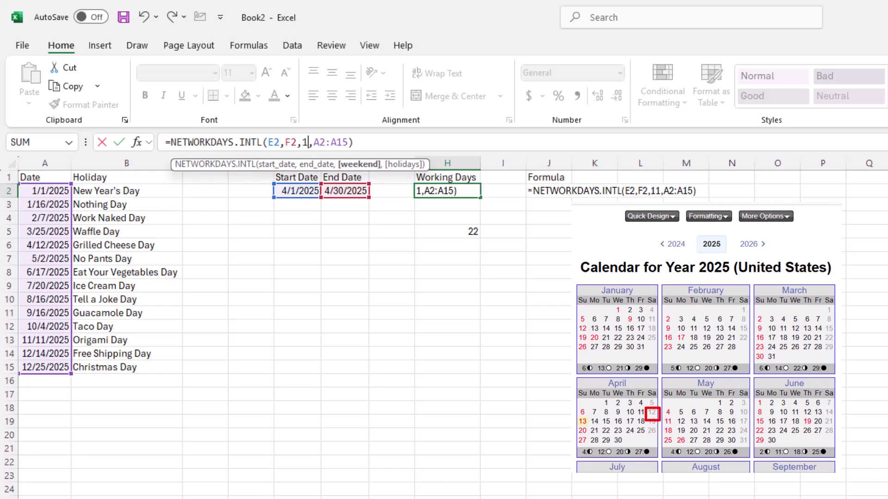
key("Return")
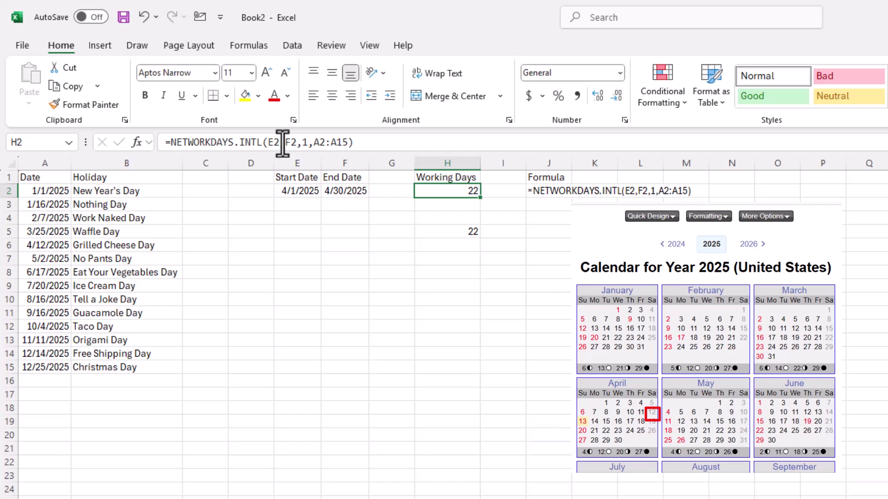
double_click(305, 142)
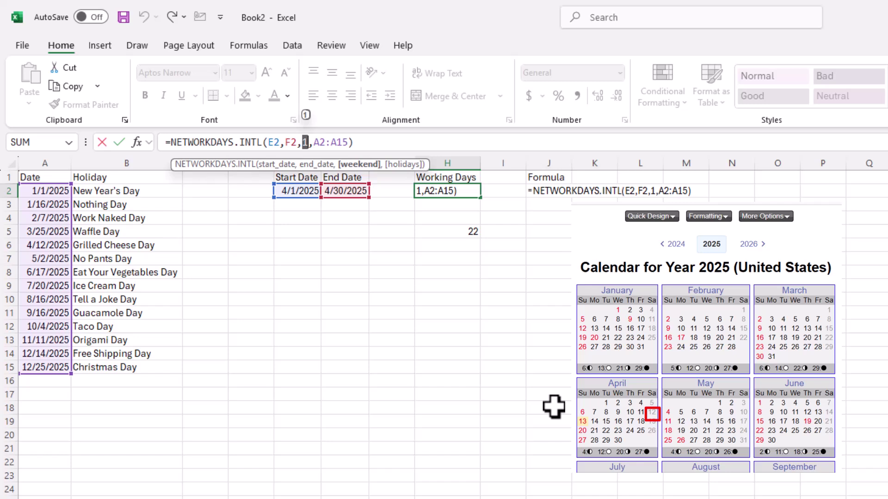
Step: Replace H2's weekend code 1 with the weekend string "0000011" and commit the formula
type("\"")
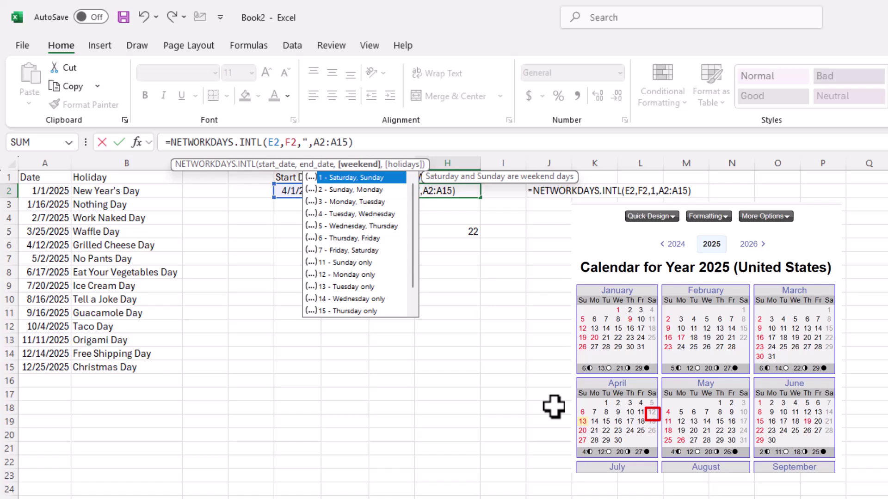
type("0000")
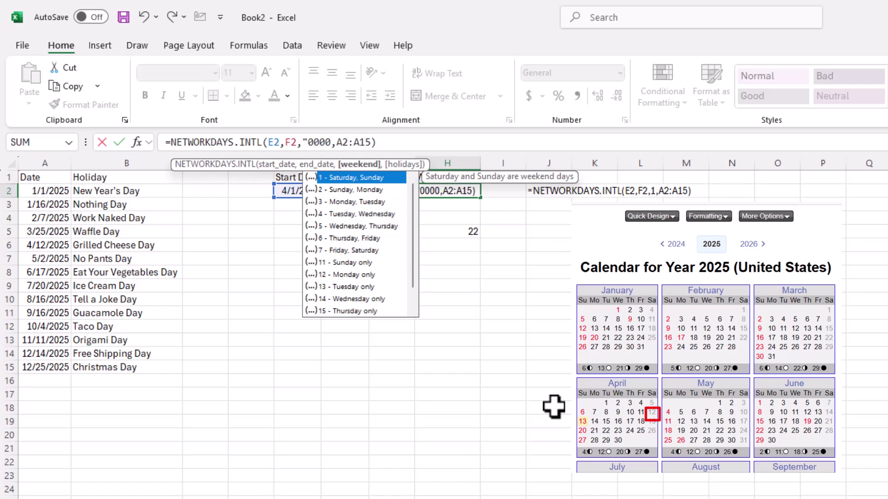
type("000")
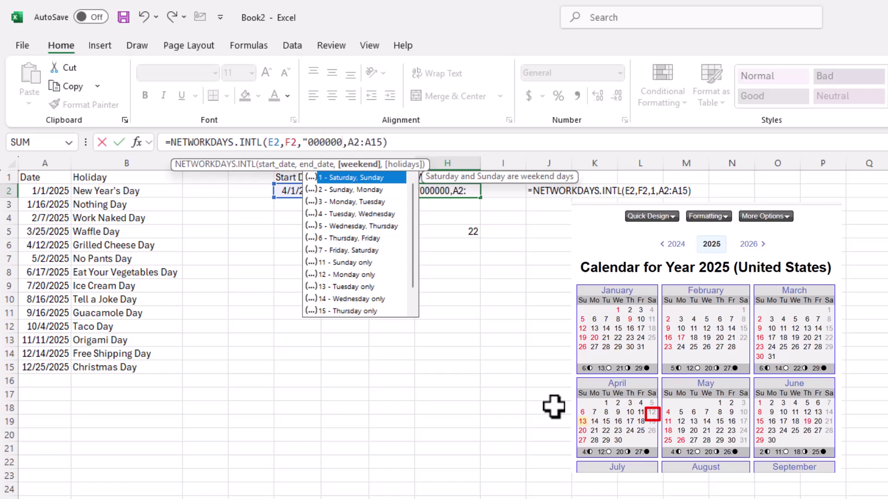
type("1")
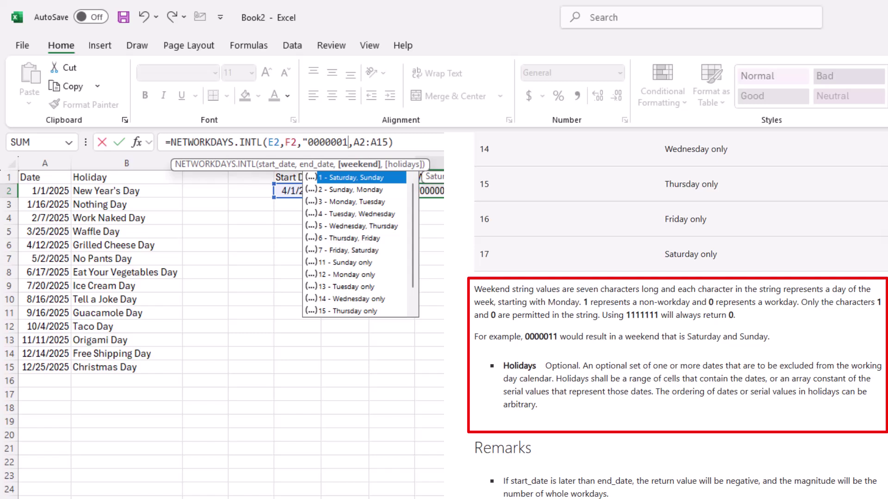
key("BackSpace")
type("11")
key("Return")
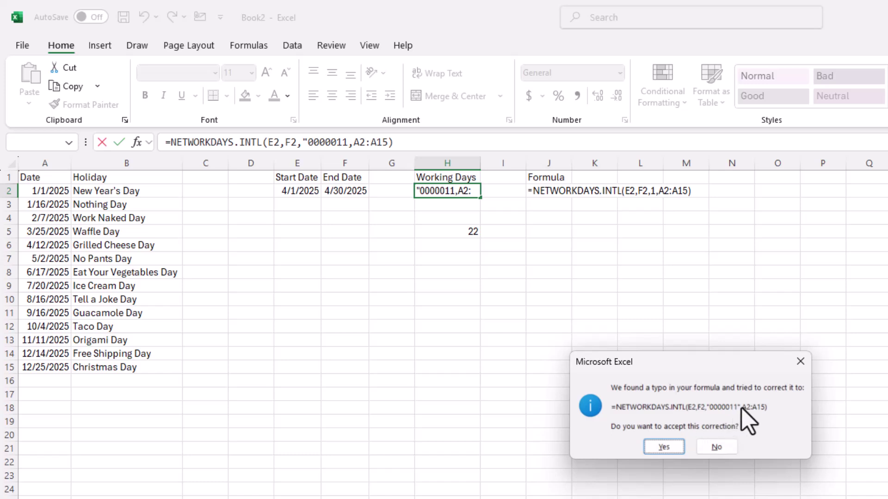
Step: Accept the quote correction, then change H2's weekend string to "0000001" for 25 working days
left_click(664, 448)
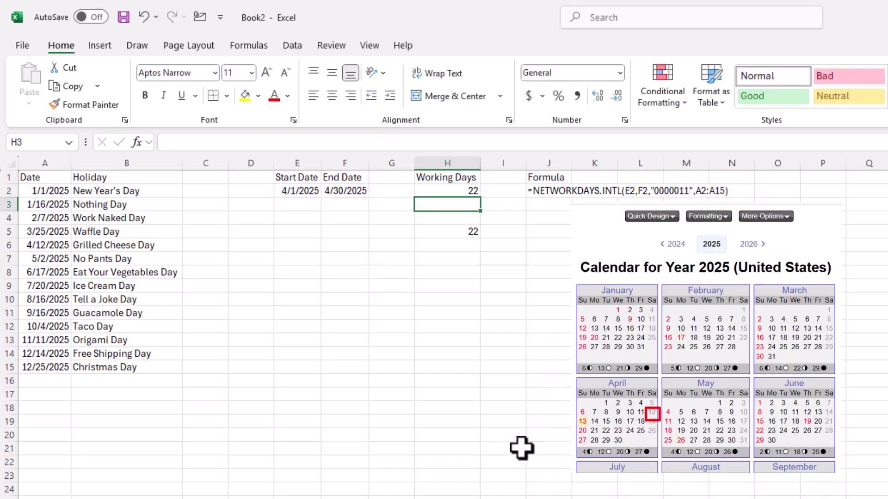
key("Up")
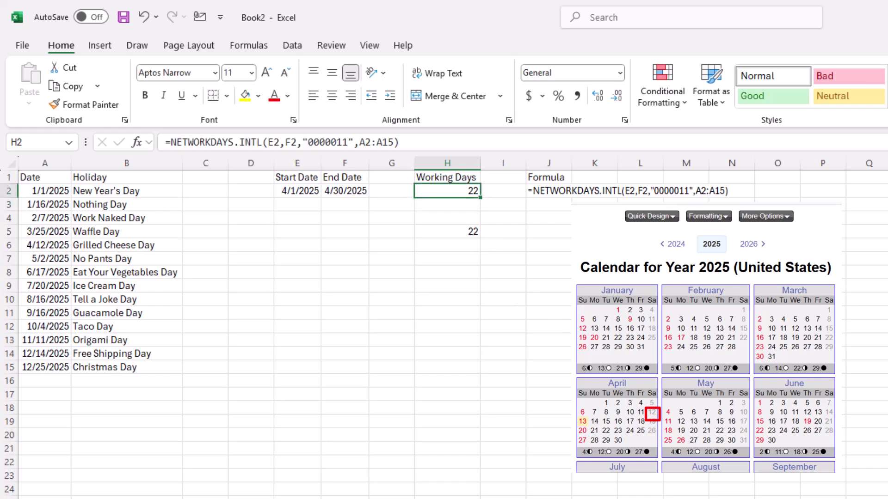
left_click(336, 142)
type("0")
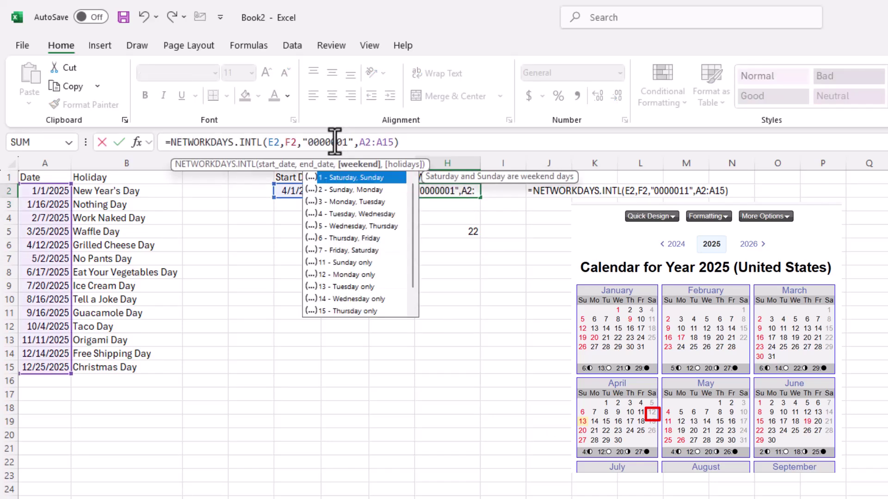
key("Return")
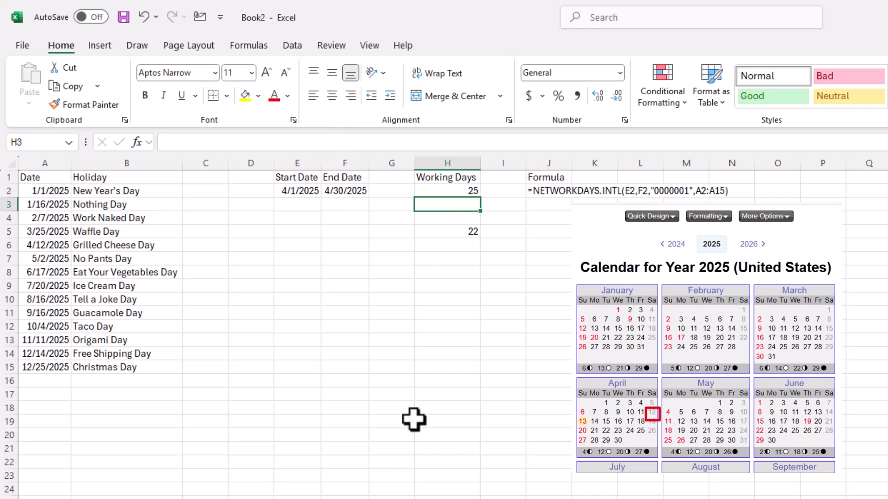